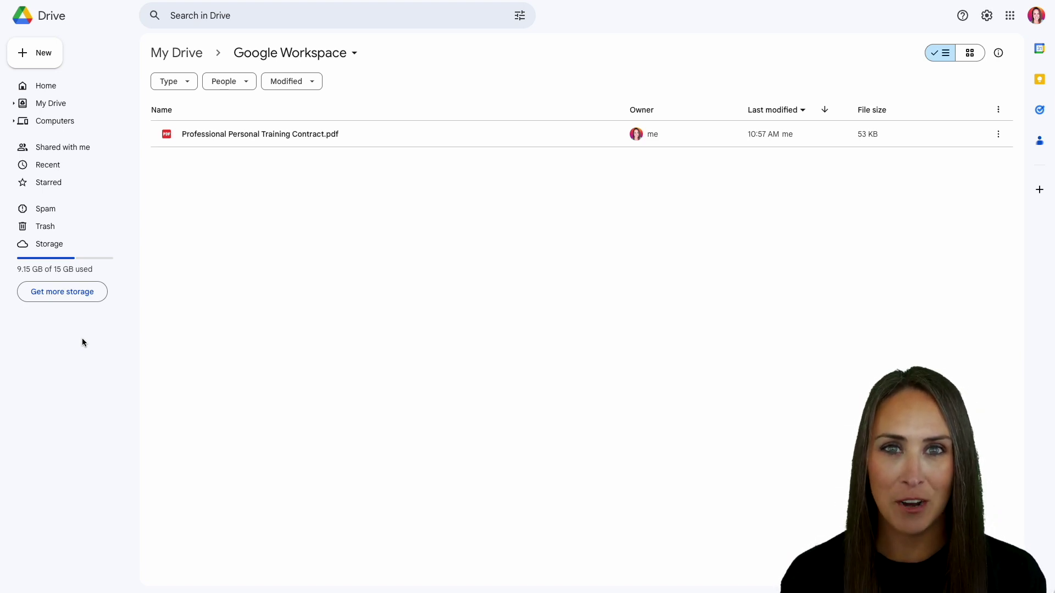
- Open the Google Workspace Marketplace from Drive's New > More > Connect more apps
left_click(30, 52)
mouse_move(90, 192)
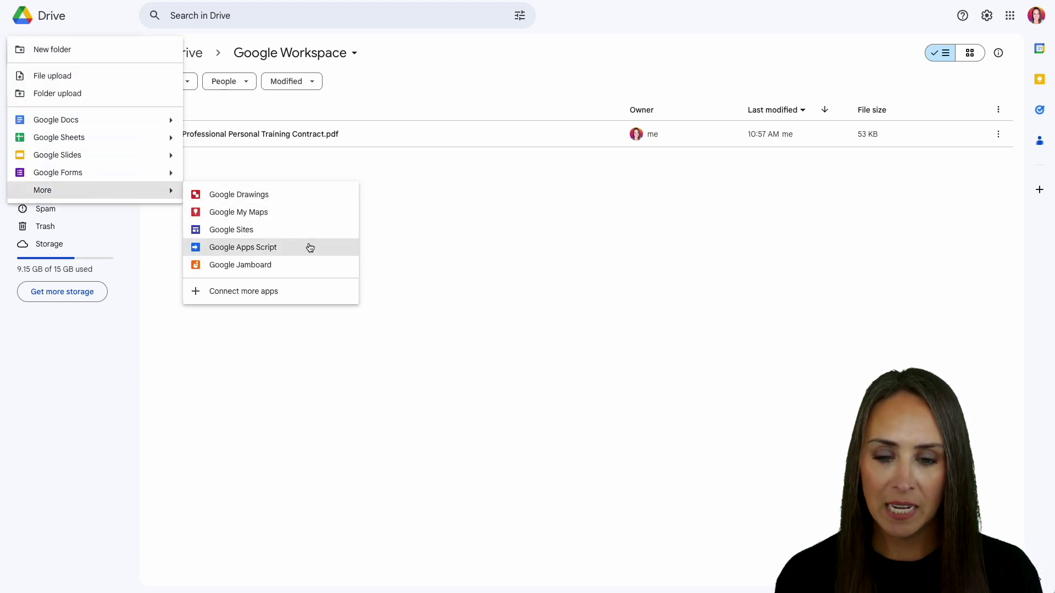
left_click(289, 297)
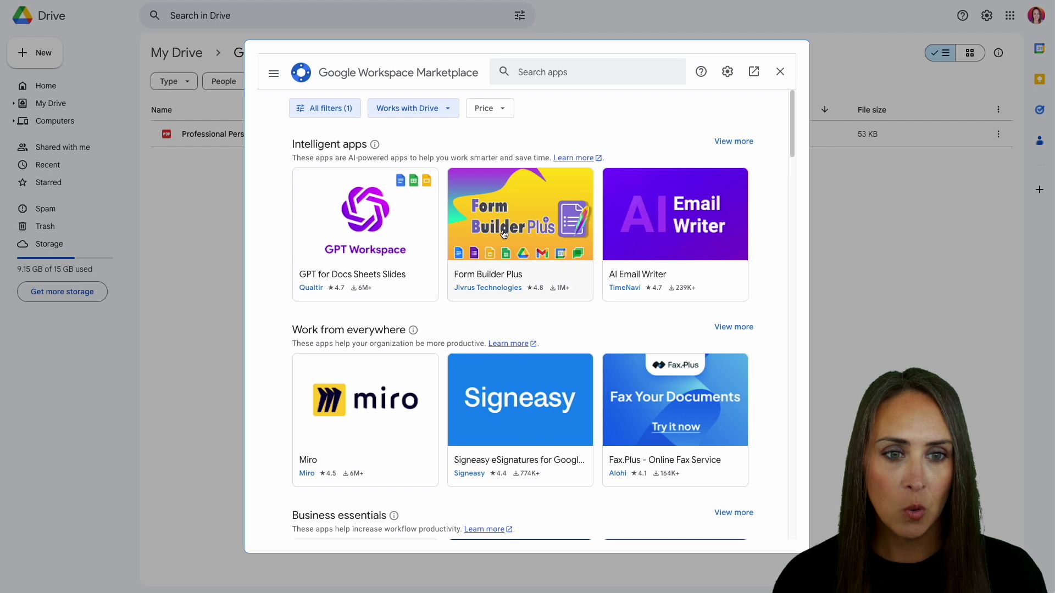
- Search the Marketplace for 'jotform' and open the Sign PDF with Jotform Sign listing
left_click(561, 73)
type("jotform")
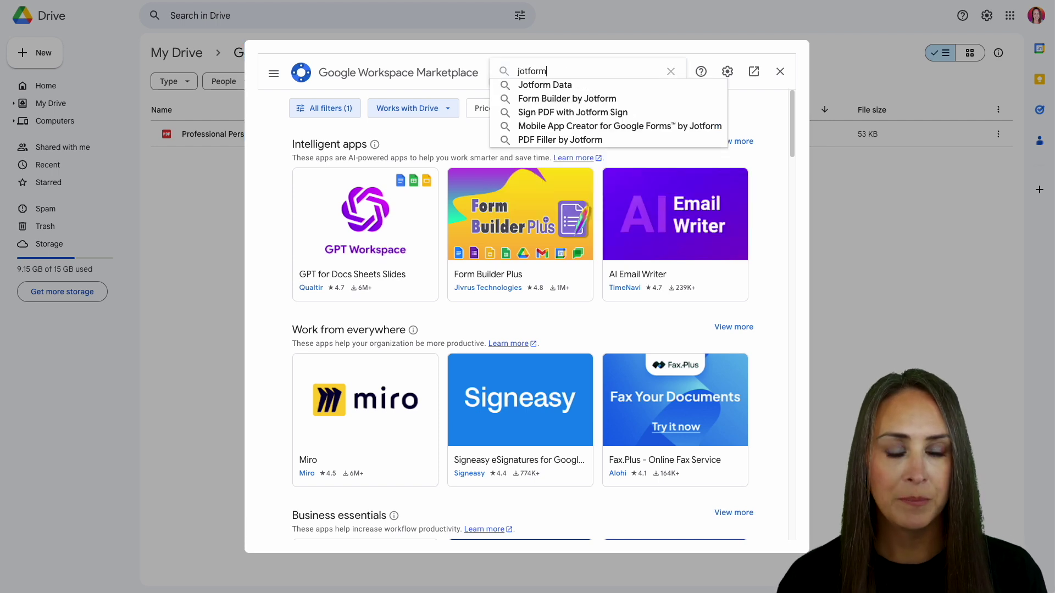
key("Return")
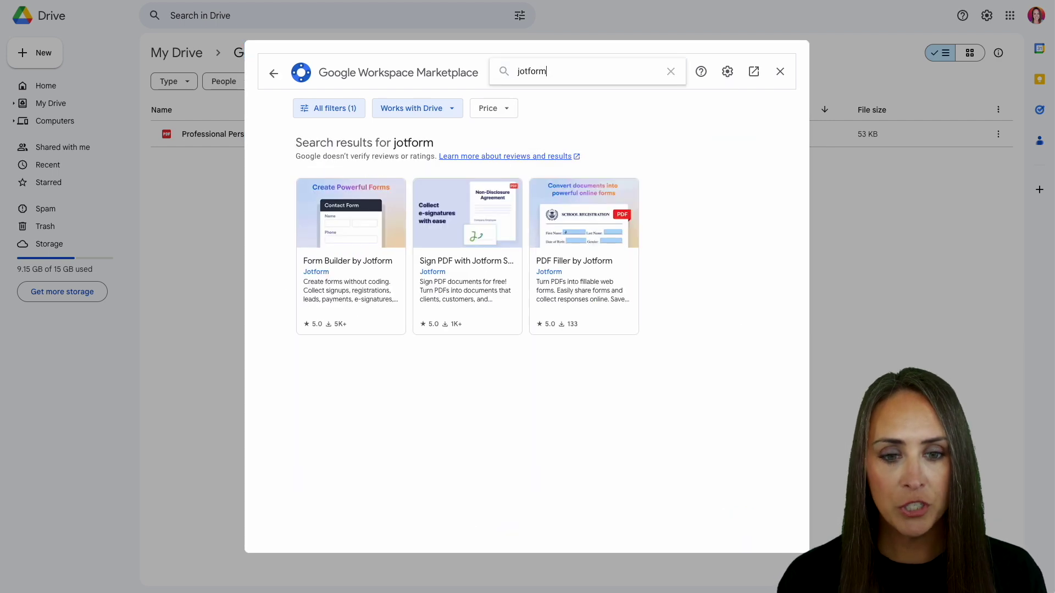
left_click(462, 281)
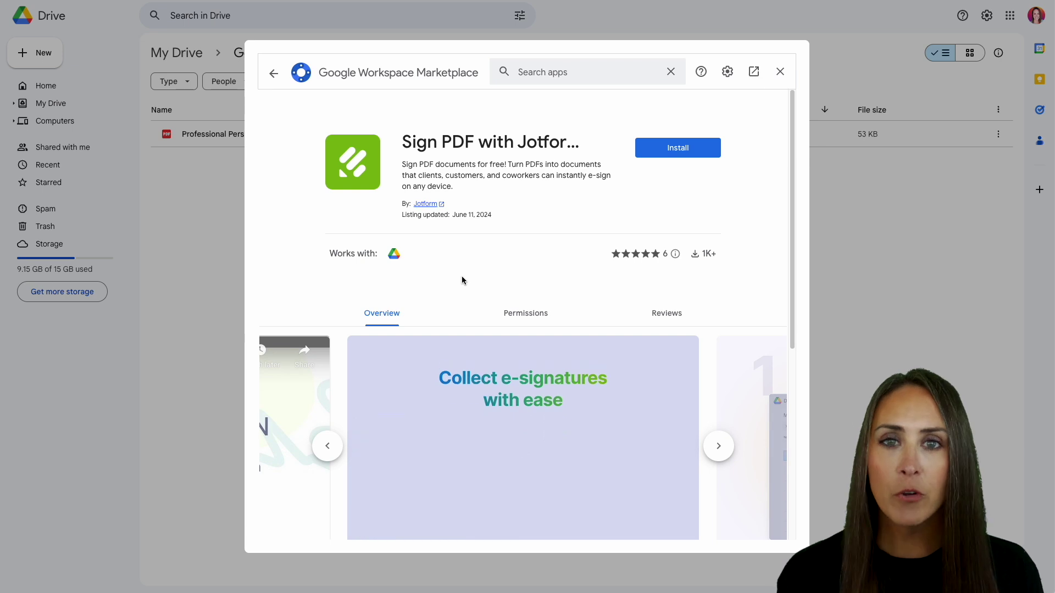
scroll(461, 280, "down", 6)
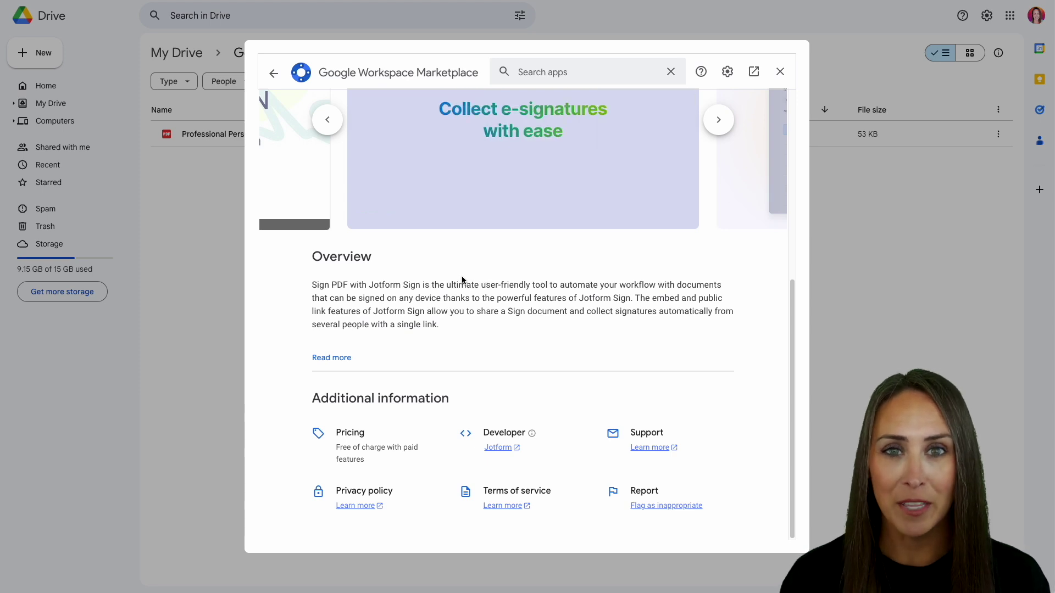
scroll(461, 280, "up", 5)
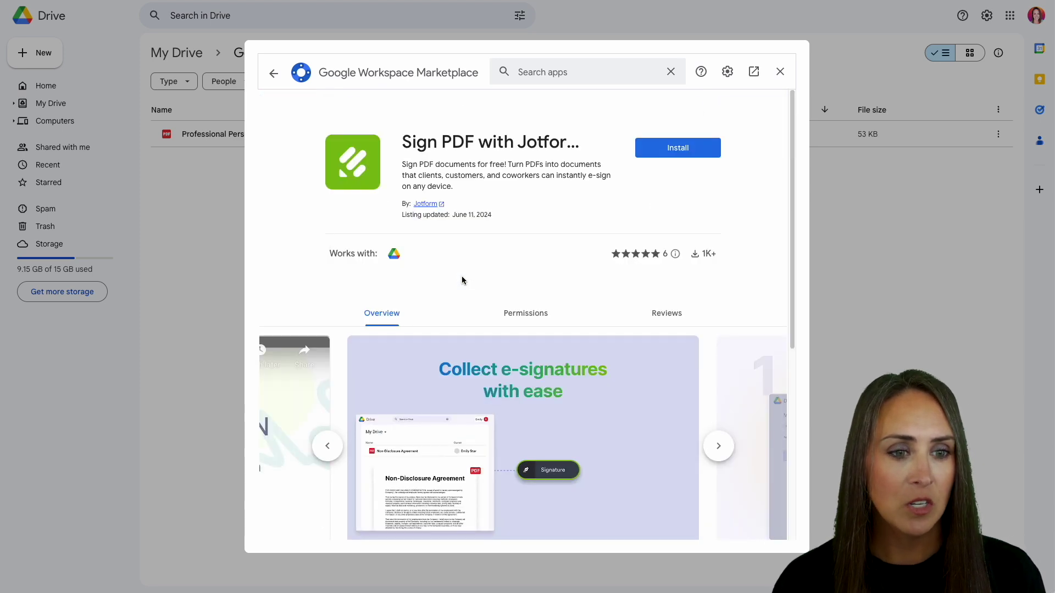
- Install Sign PDF with Jotform Sign on the Google account, grant Drive access and dismiss the confirmations
left_click(670, 146)
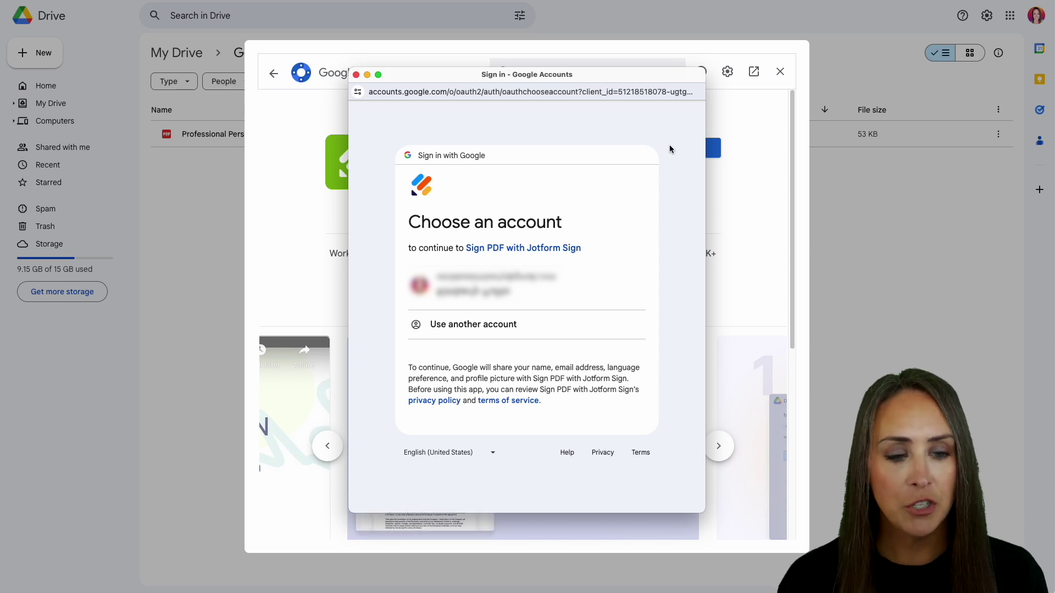
left_click(607, 296)
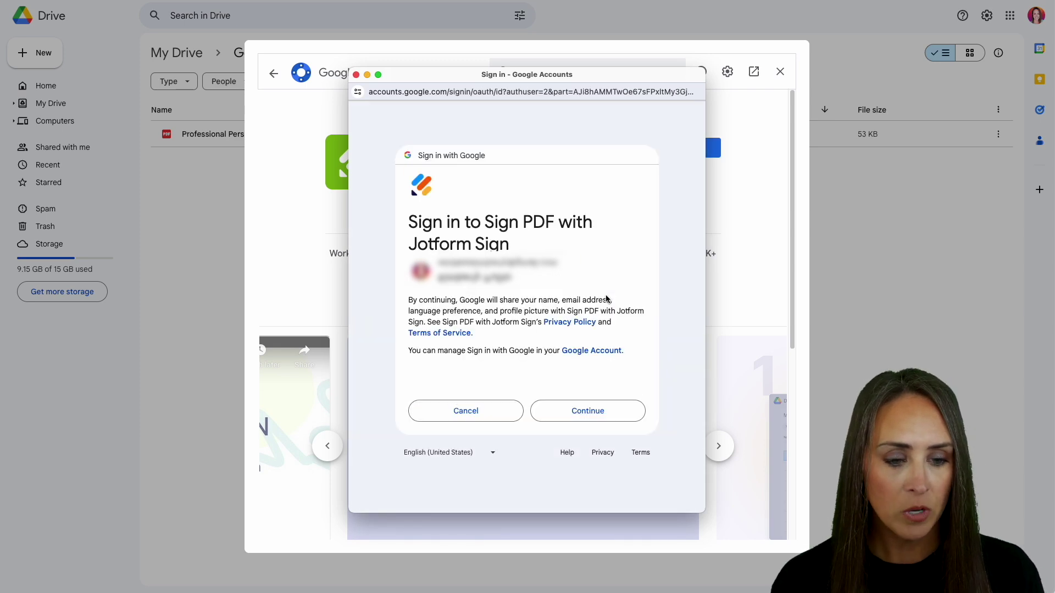
left_click(618, 414)
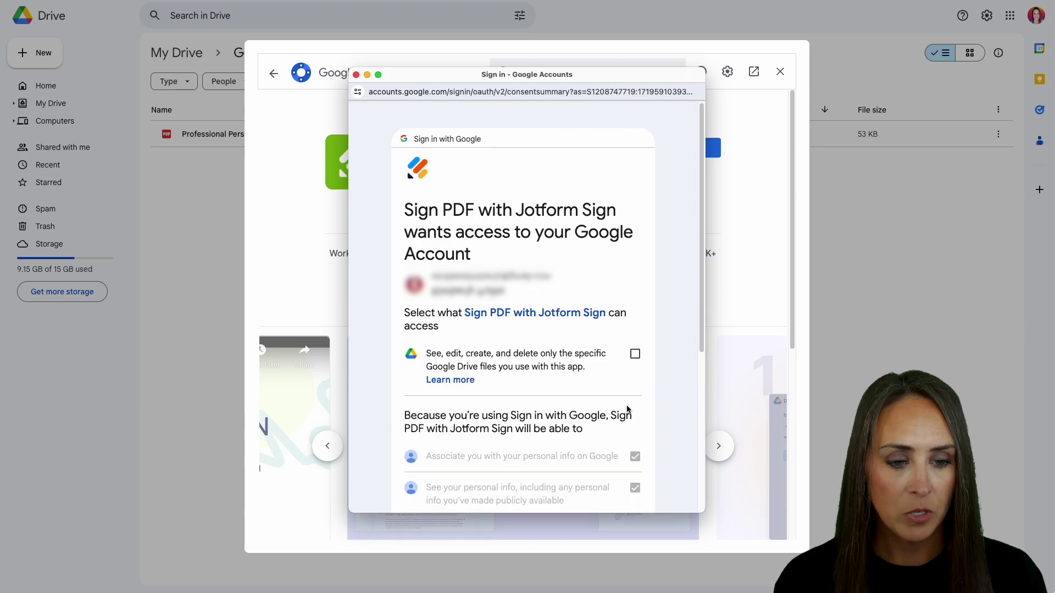
left_click(636, 355)
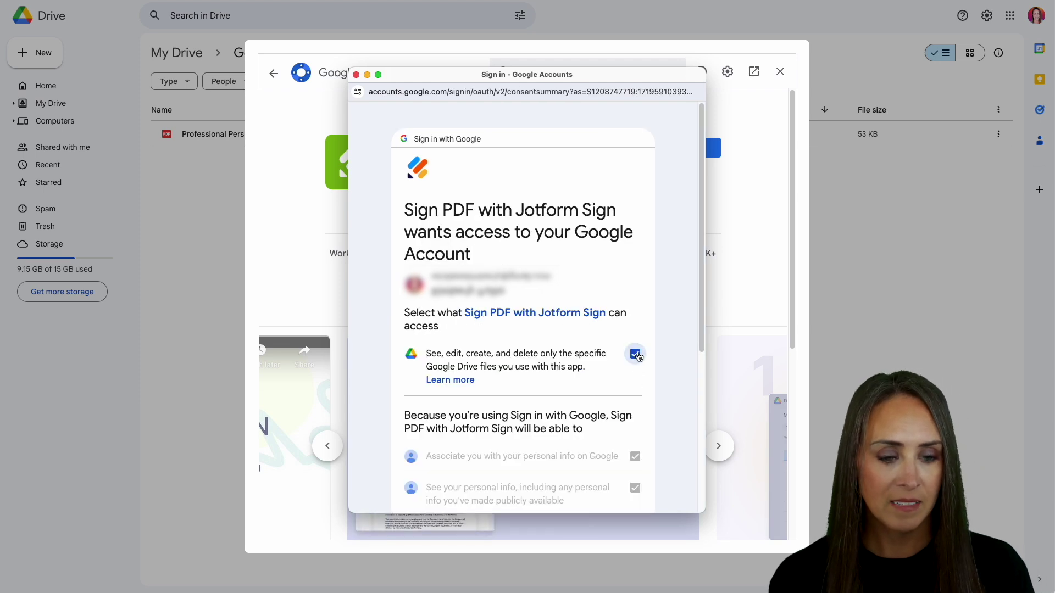
scroll(669, 459, "down", 4)
left_click(584, 433)
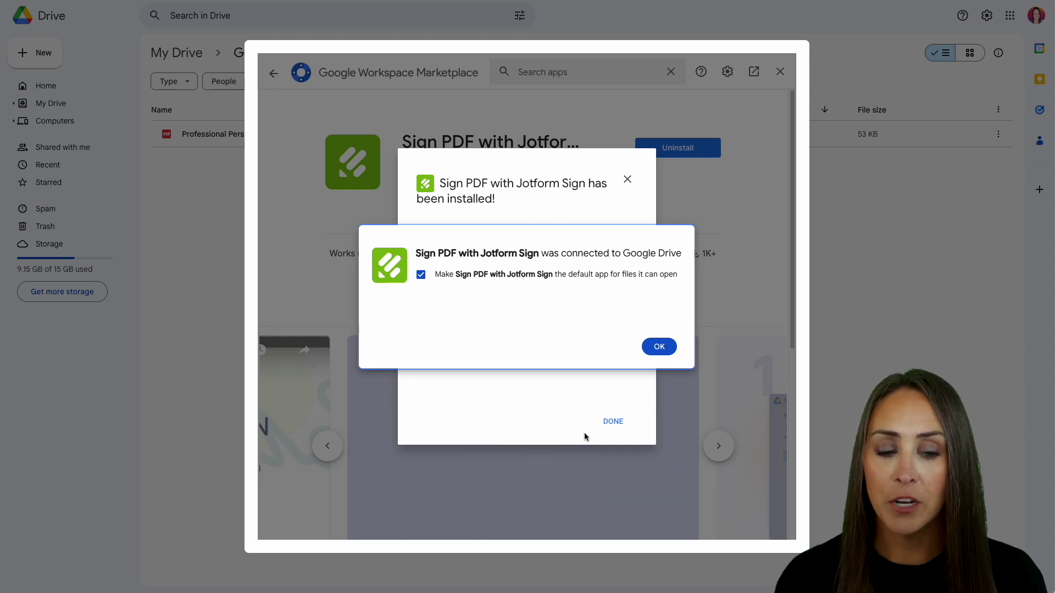
left_click(659, 346)
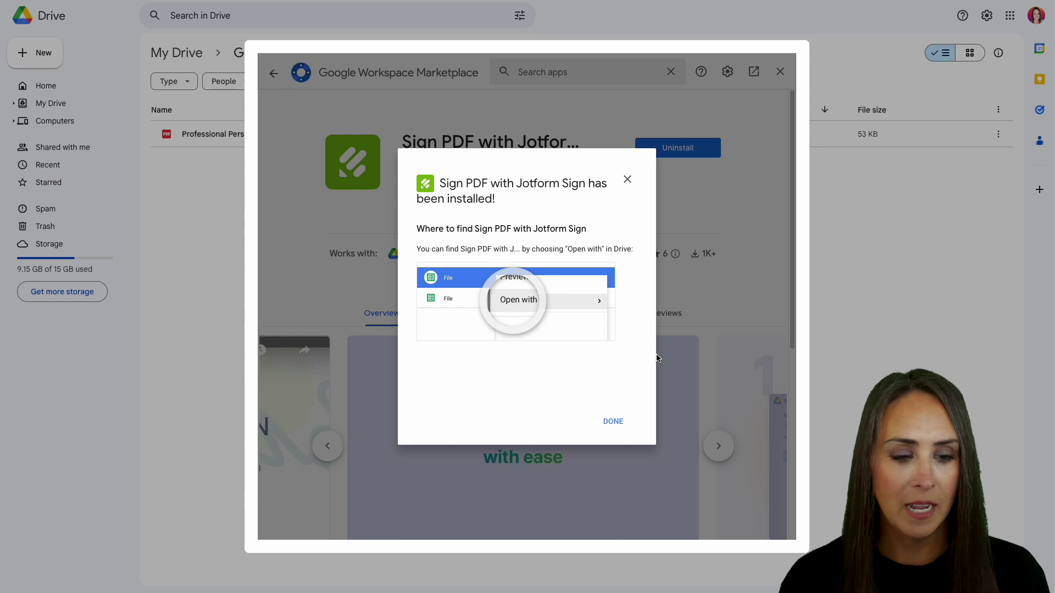
left_click(613, 422)
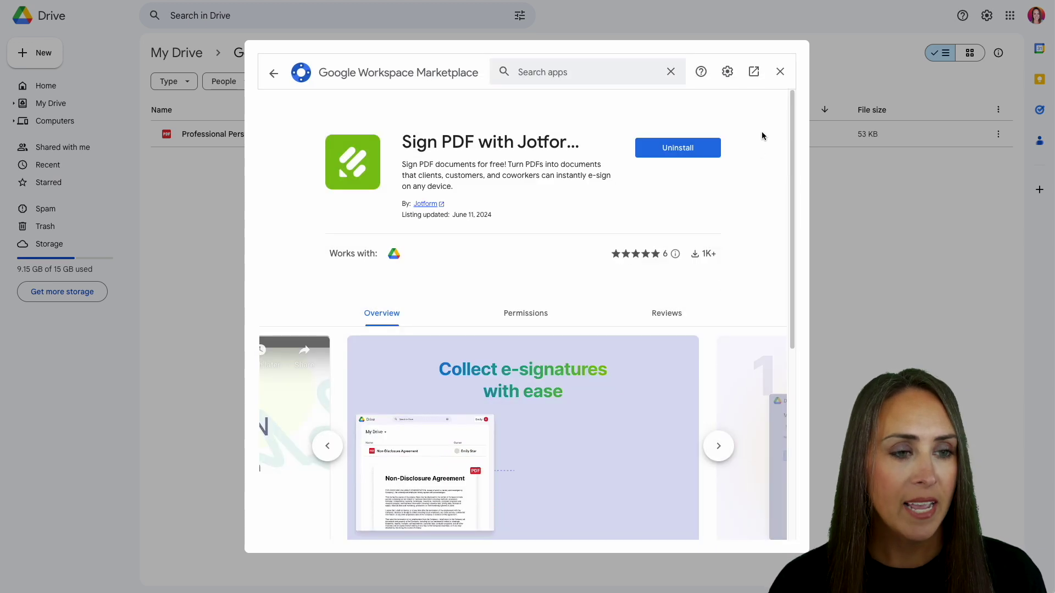
- Open the Professional Personal Training Contract PDF with Sign PDF with Jotform Sign, authorizing the account
left_click(781, 74)
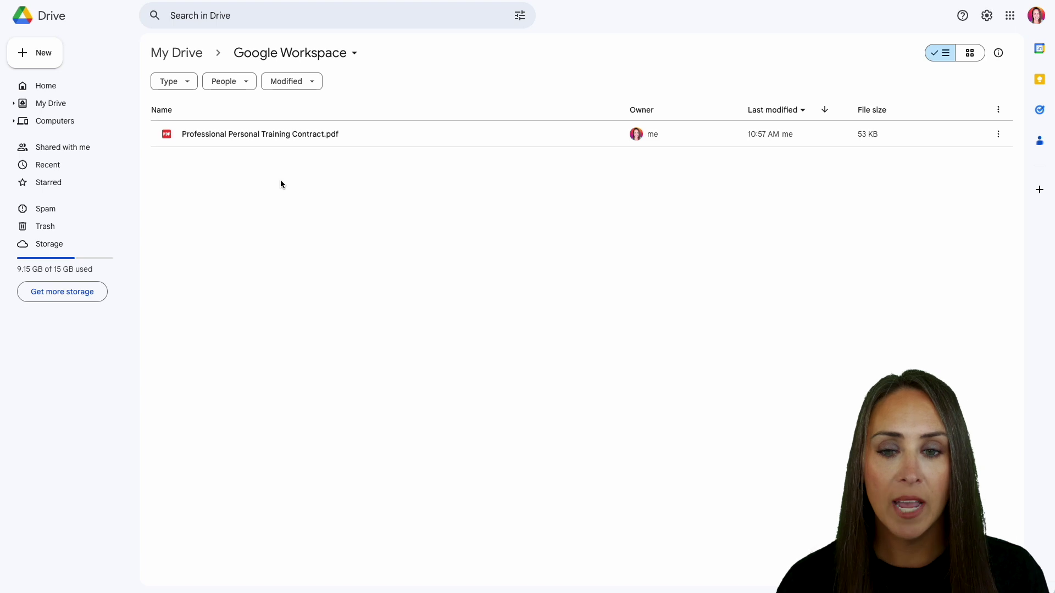
right_click(306, 136)
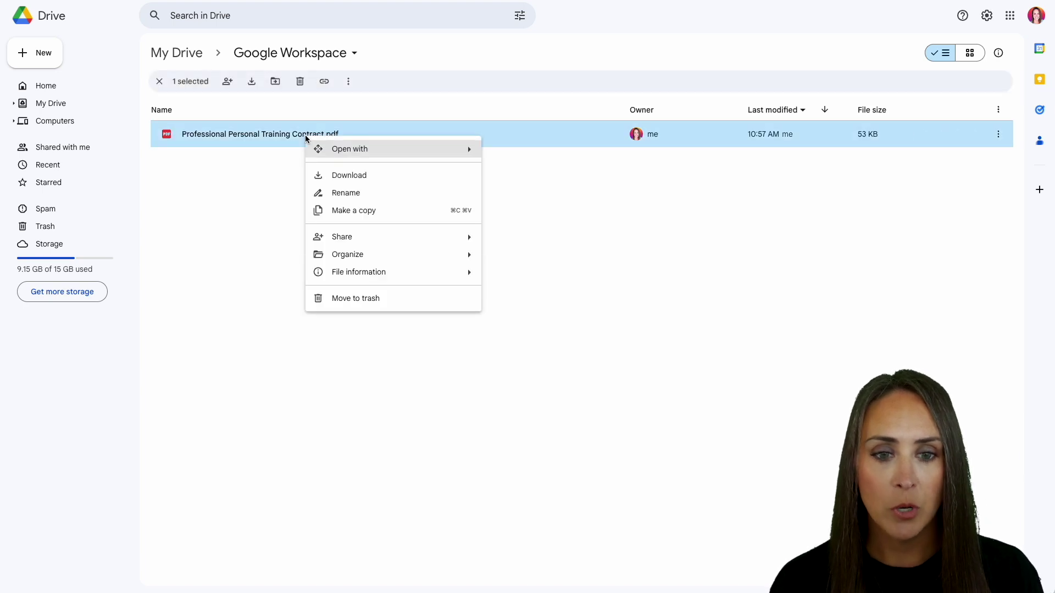
mouse_move(410, 151)
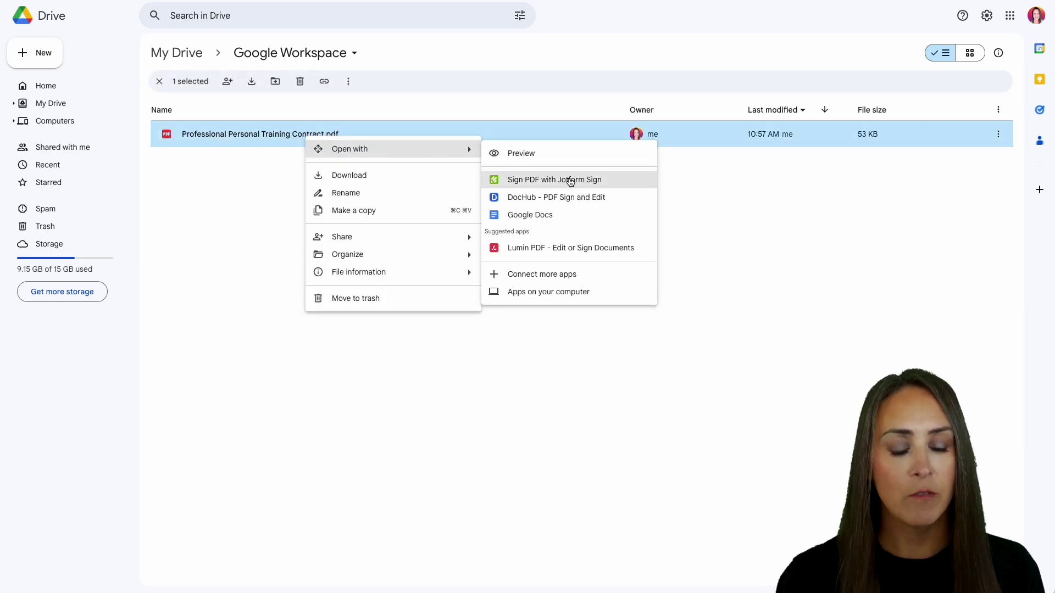
left_click(571, 182)
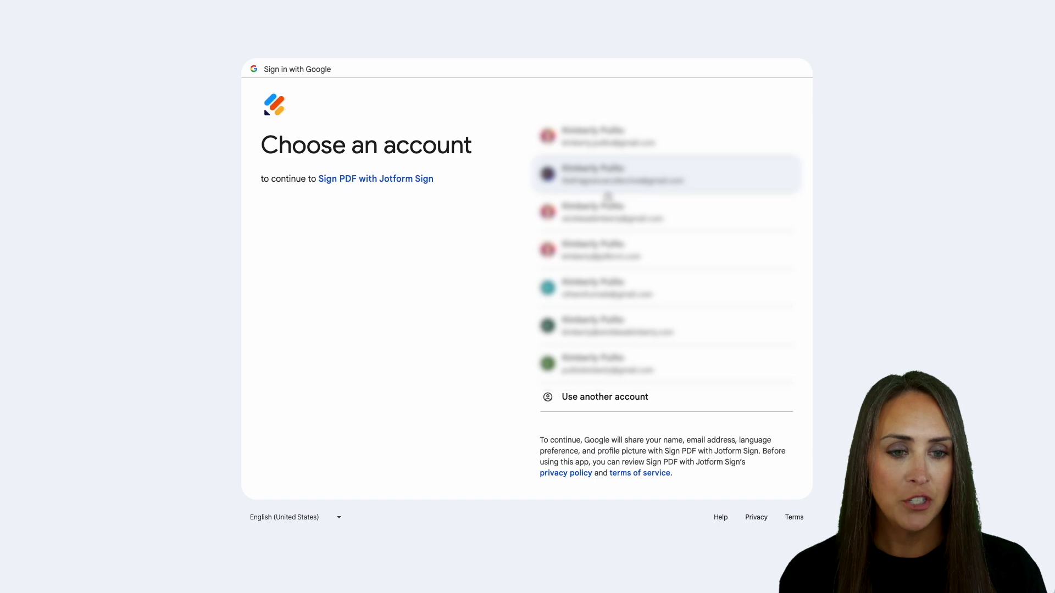
left_click(643, 211)
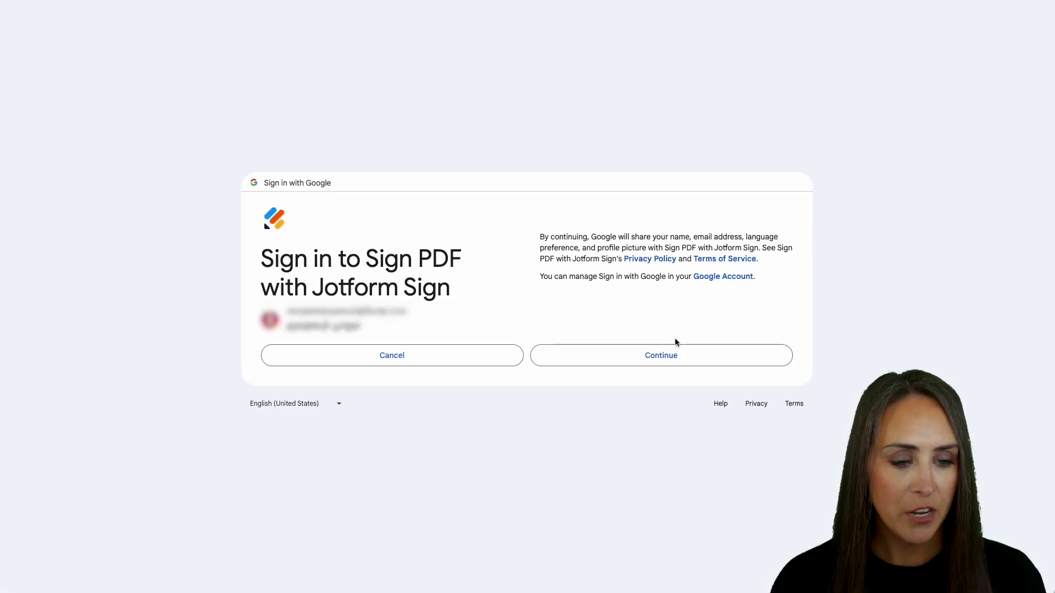
left_click(680, 361)
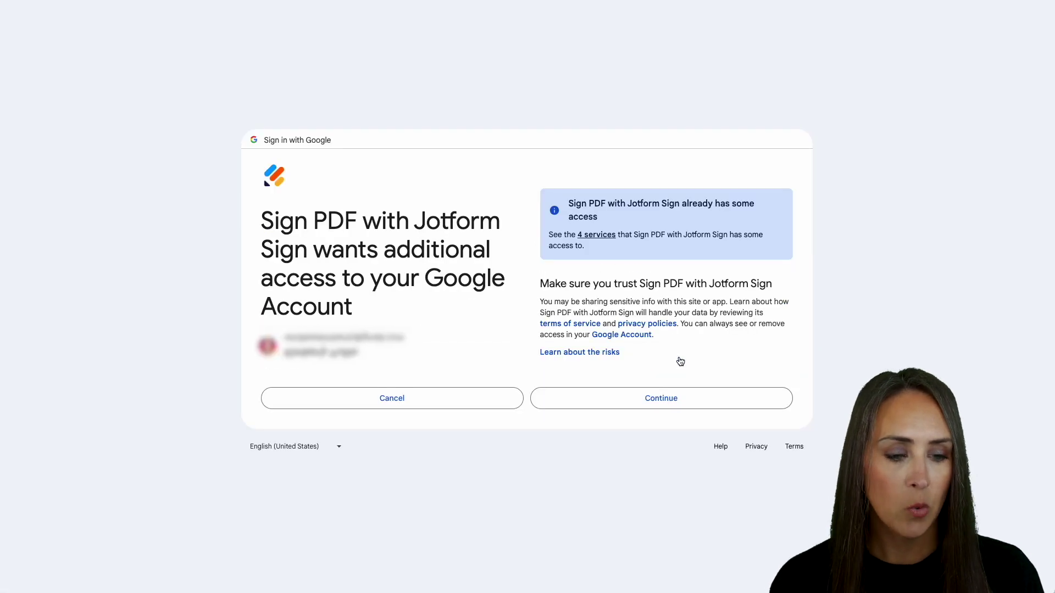
left_click(694, 398)
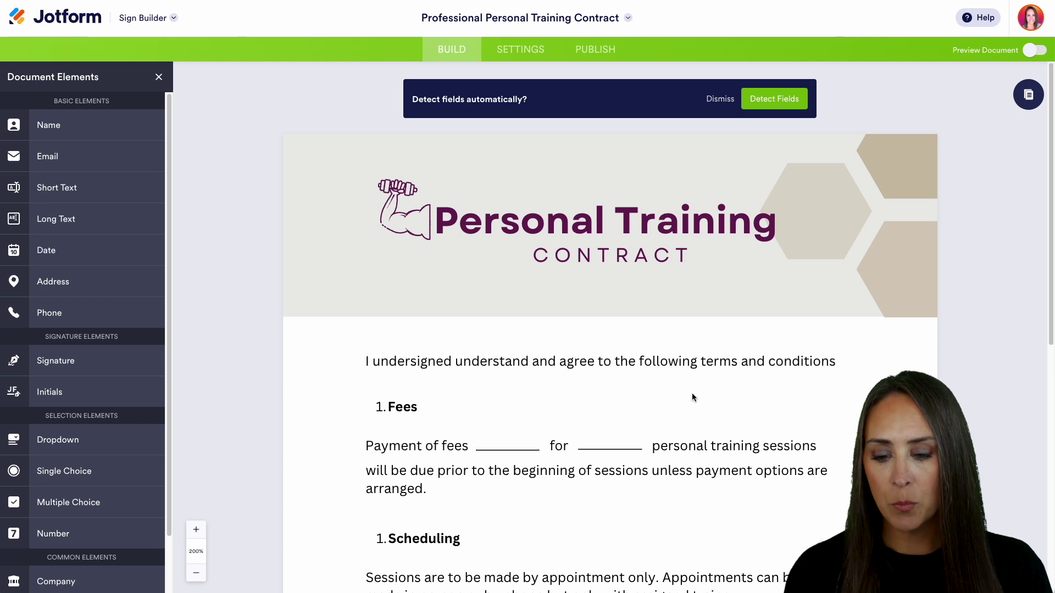
- Zoom the contract out two levels and run Detect Fields to place the 7 fields
left_click(198, 574)
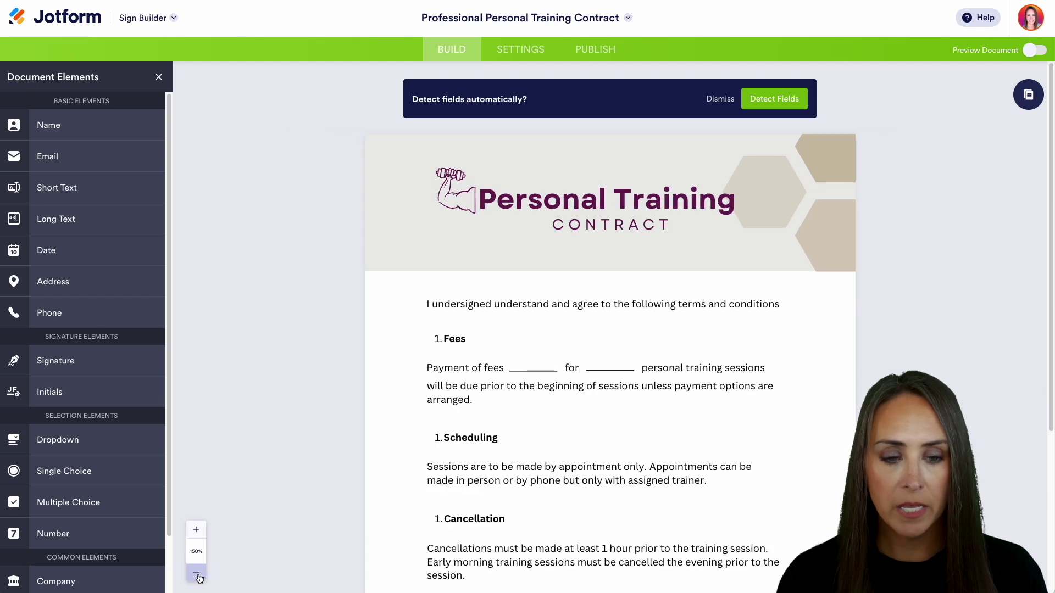
left_click(199, 574)
left_click(199, 574)
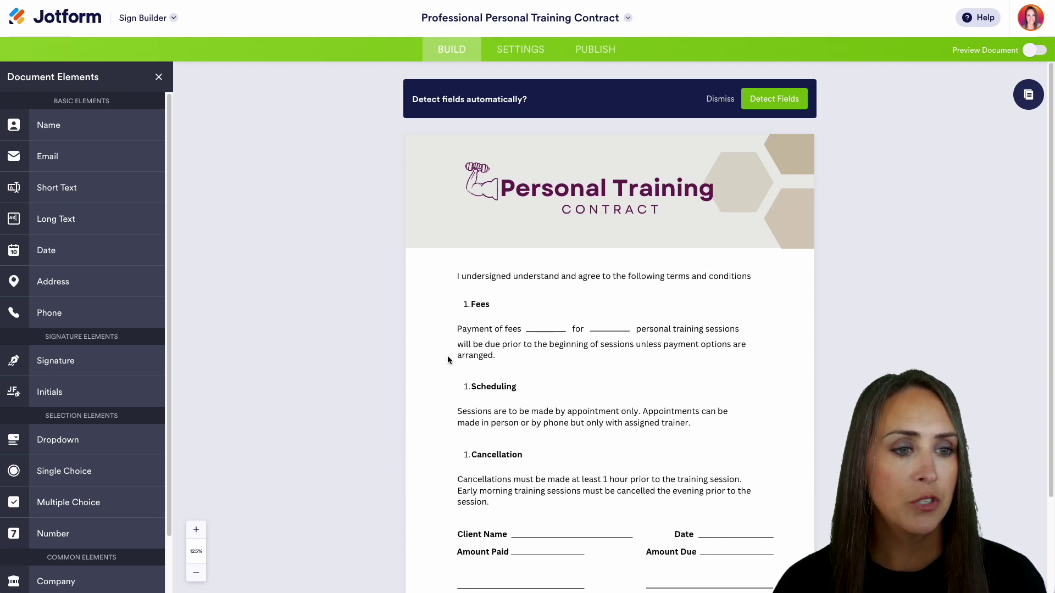
left_click(767, 102)
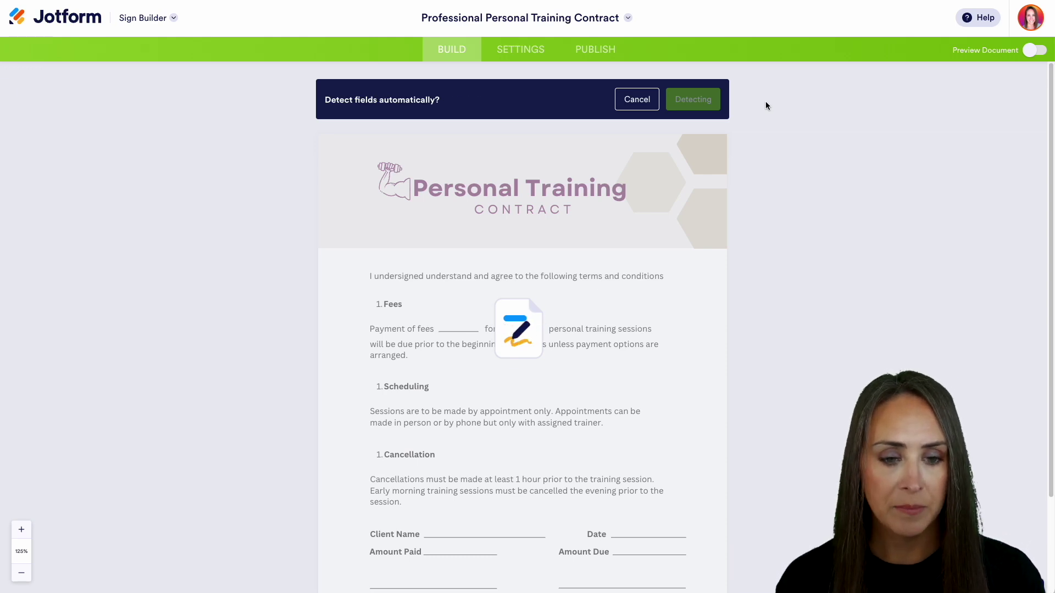
scroll(789, 209, "down", 2)
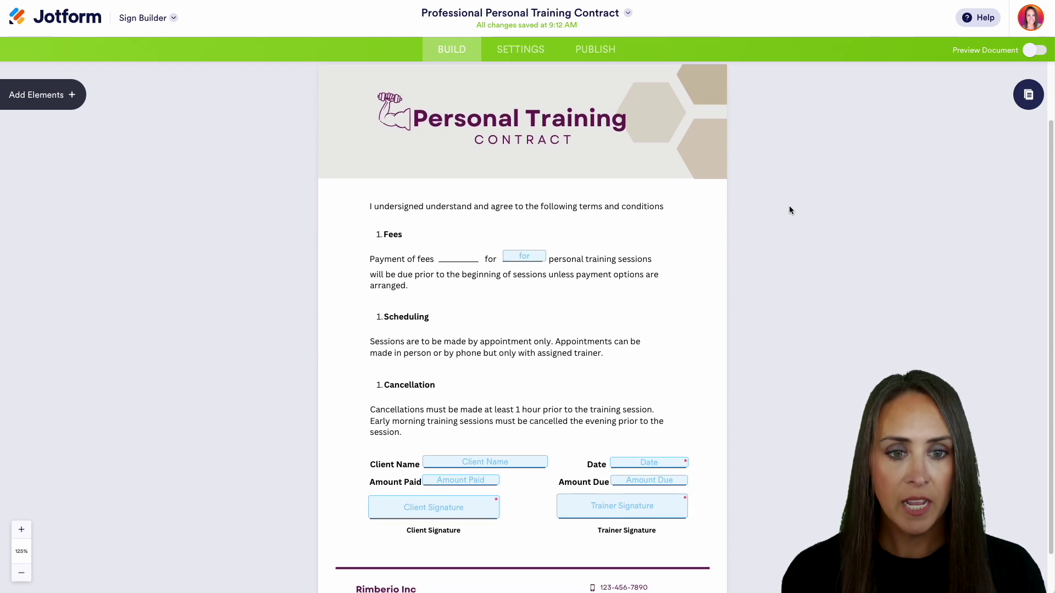
- Keep all 7 detected fields and relabel the Fees-line 'for' field as 'amount'
scroll(791, 235, "up", 2)
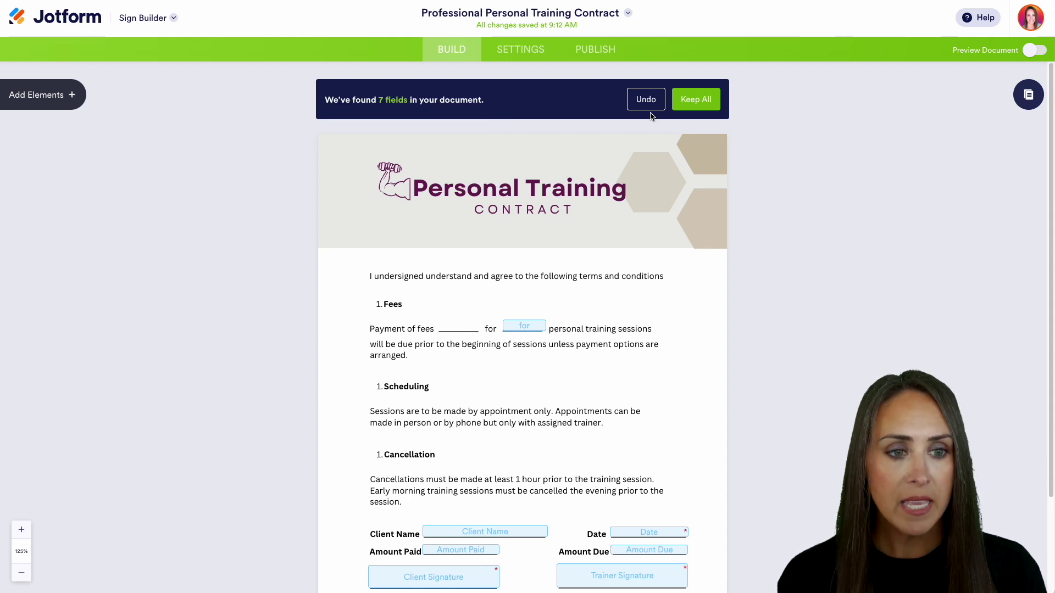
left_click(696, 100)
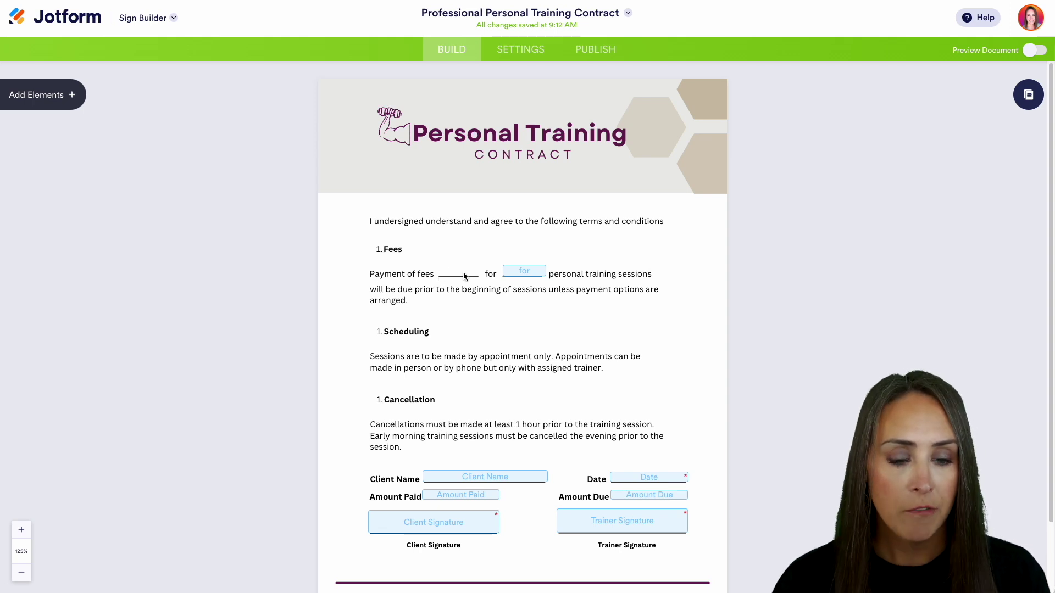
left_click(537, 275)
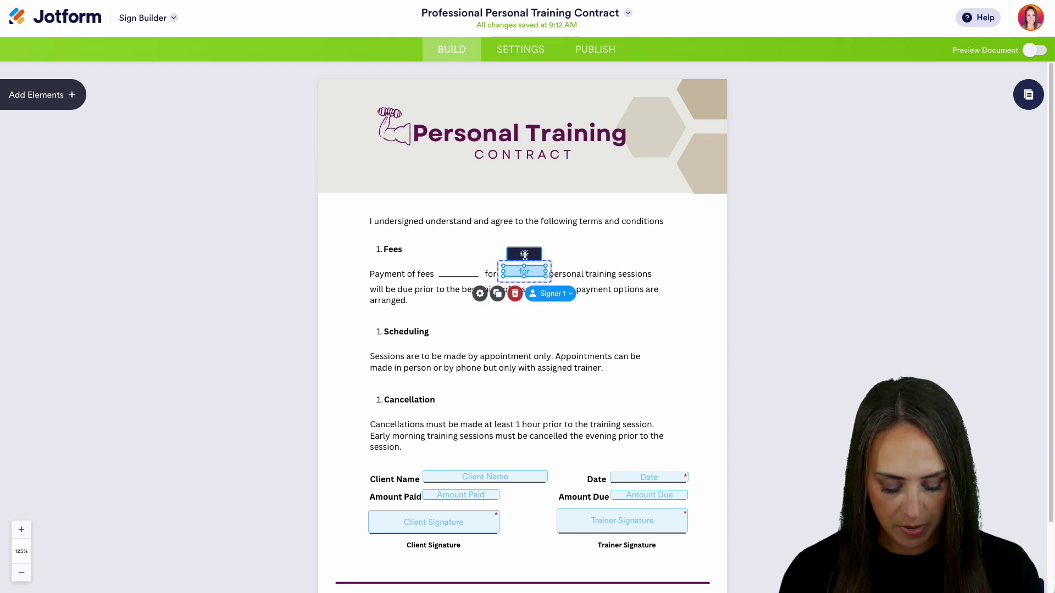
type("amount")
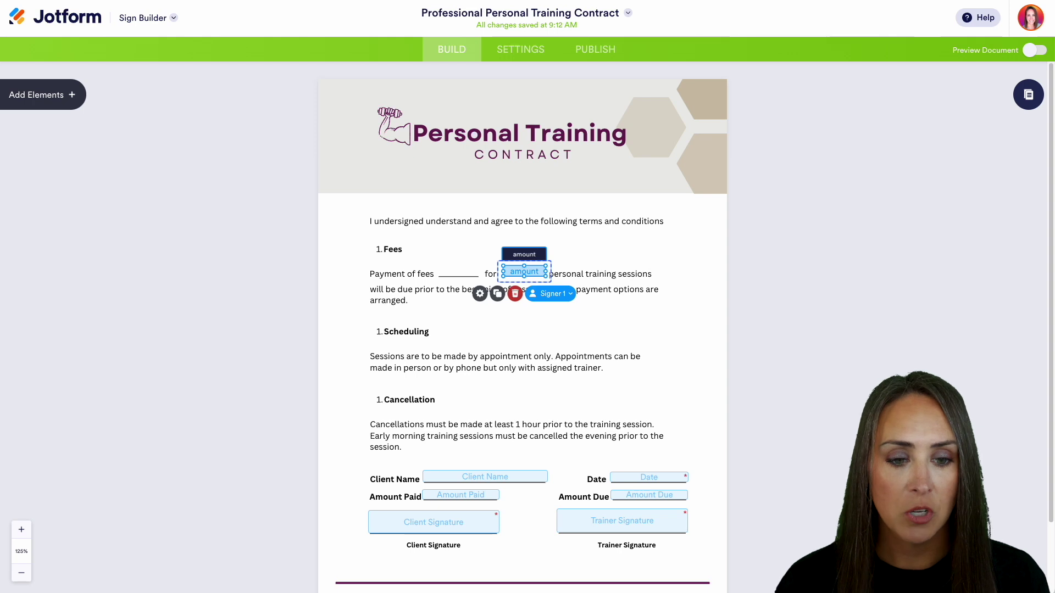
left_click(438, 253)
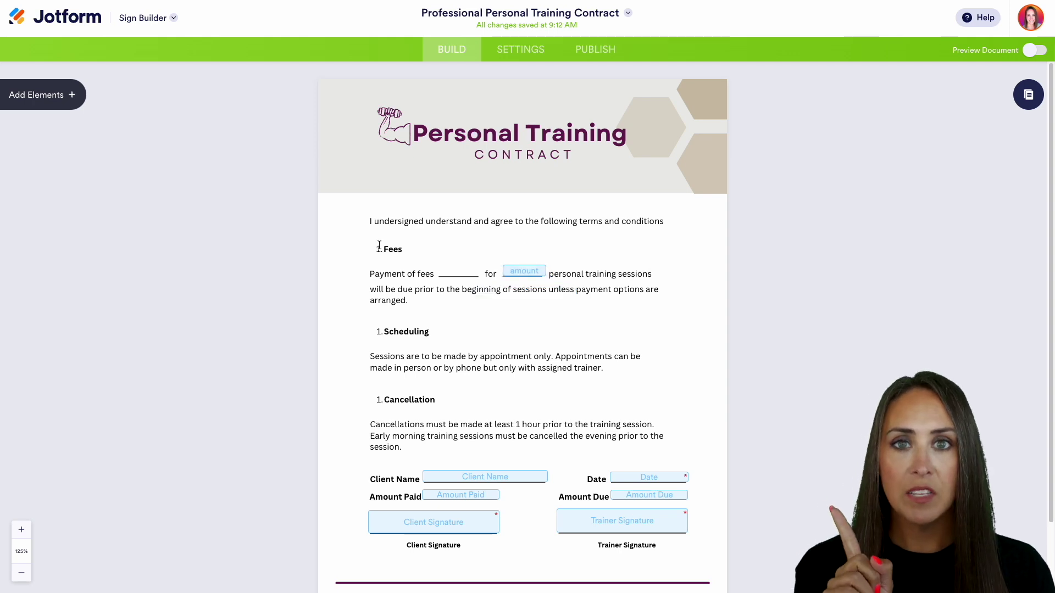
left_click(66, 96)
- Drop a Number element onto the blank fee line and label it 'total'
scroll(55, 341, "down", 2)
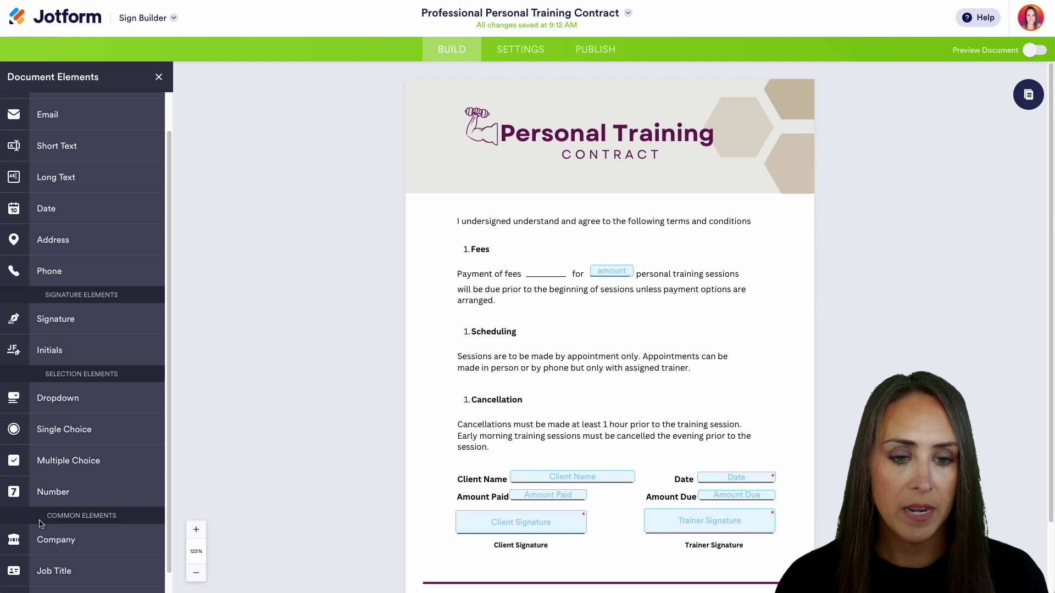
left_click_drag(97, 494, 526, 276)
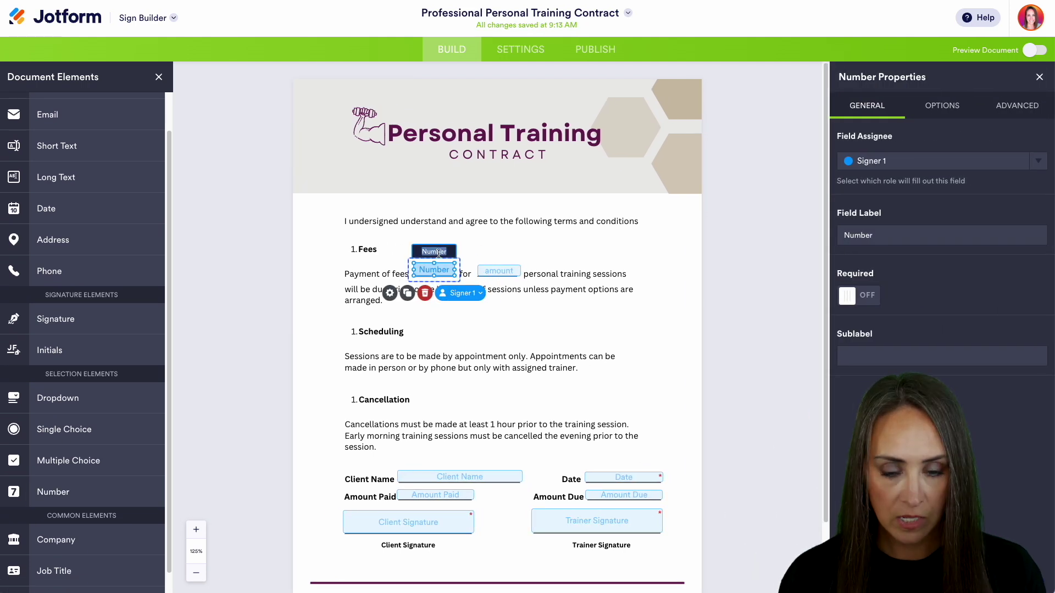
type("total")
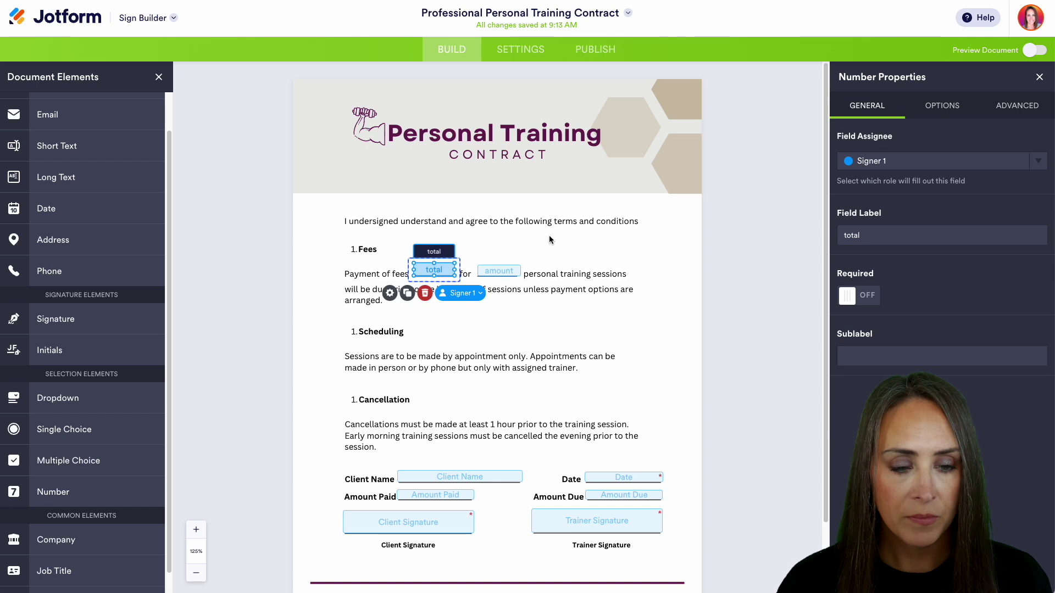
left_click(616, 232)
scroll(617, 232, "down", 2)
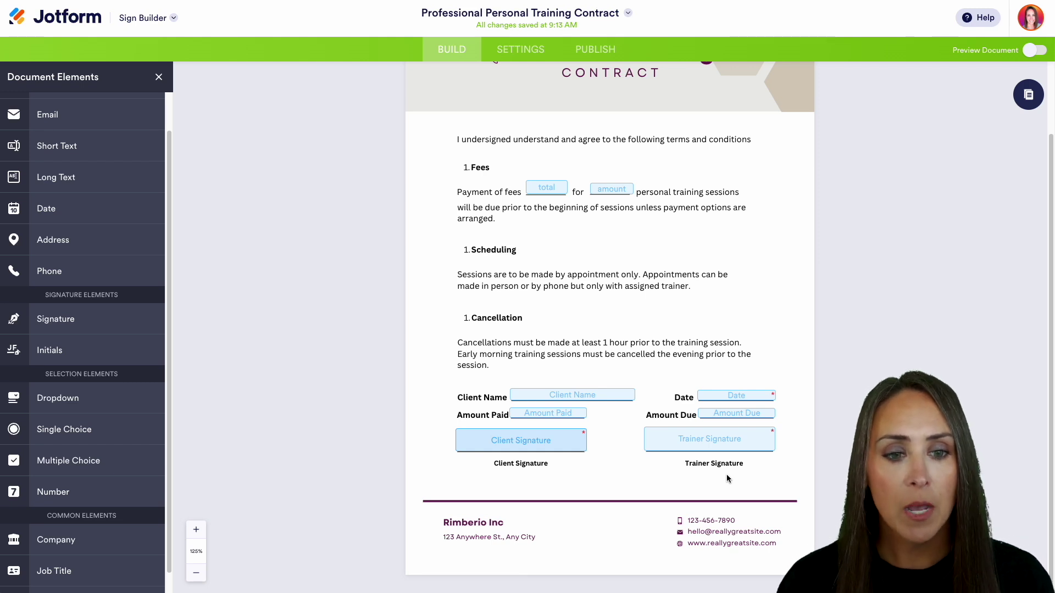
- Assign the total and amount fields in the Fees line to Me
left_click(555, 189)
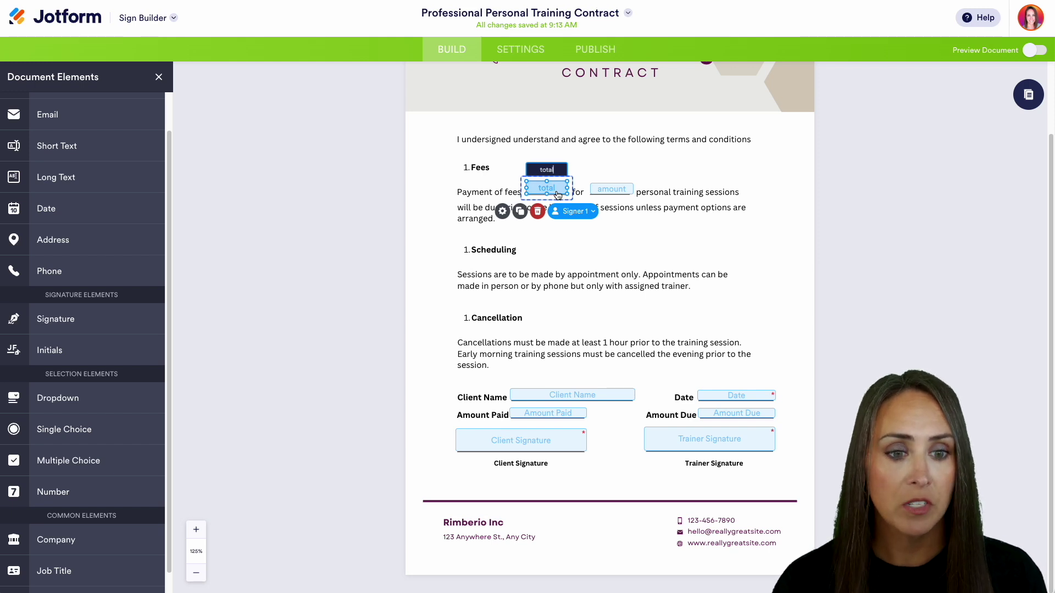
left_click(581, 216)
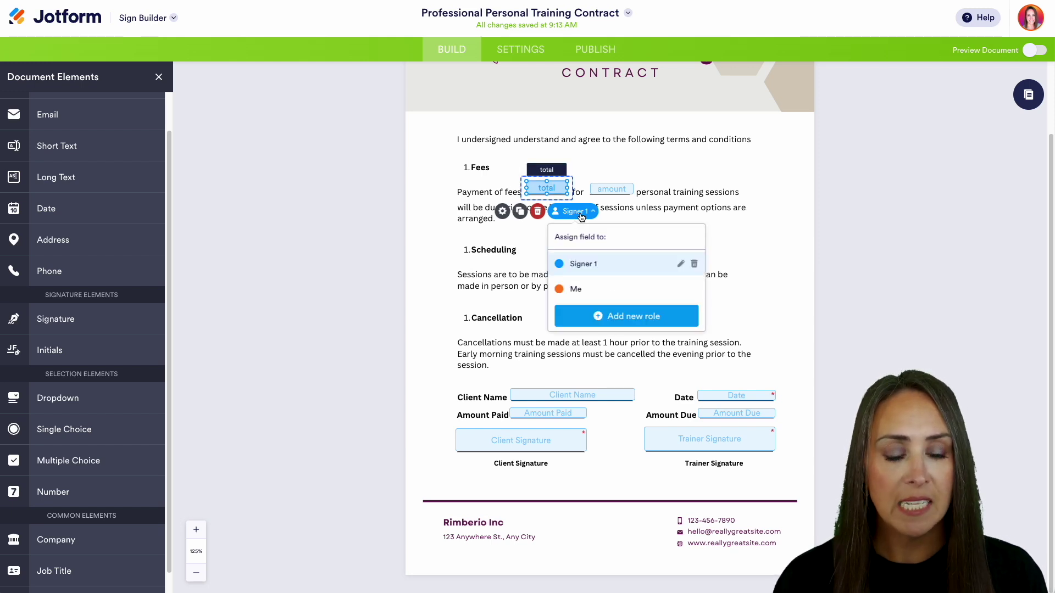
left_click(588, 290)
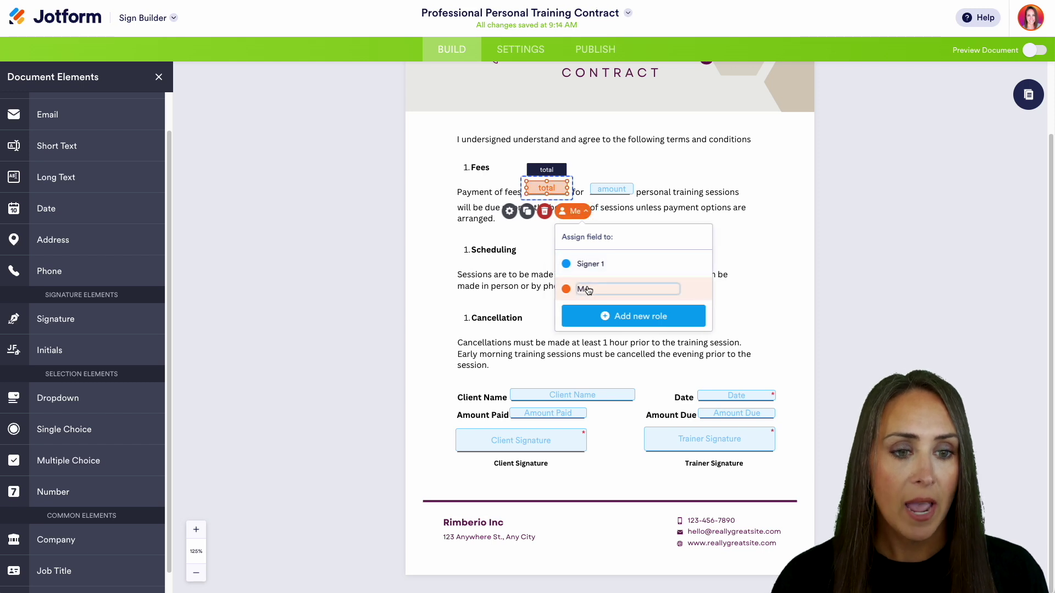
left_click(616, 193)
left_click(643, 290)
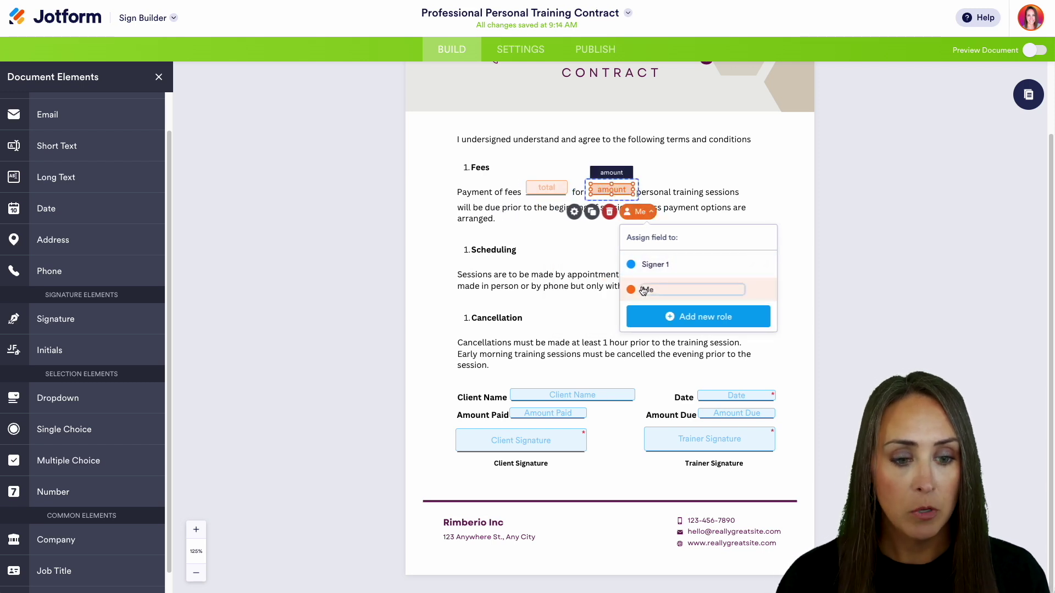
- Assign Client Name, Amount Paid, Amount Due and Trainer Signature fields to Me
left_click(596, 395)
left_click(618, 497)
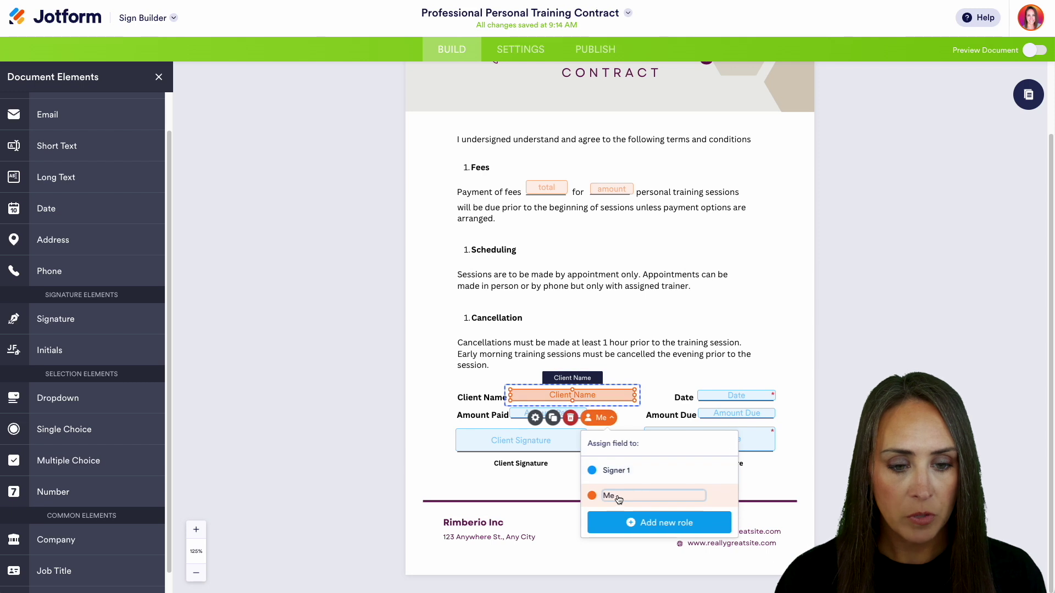
left_click(518, 417)
left_click(610, 513)
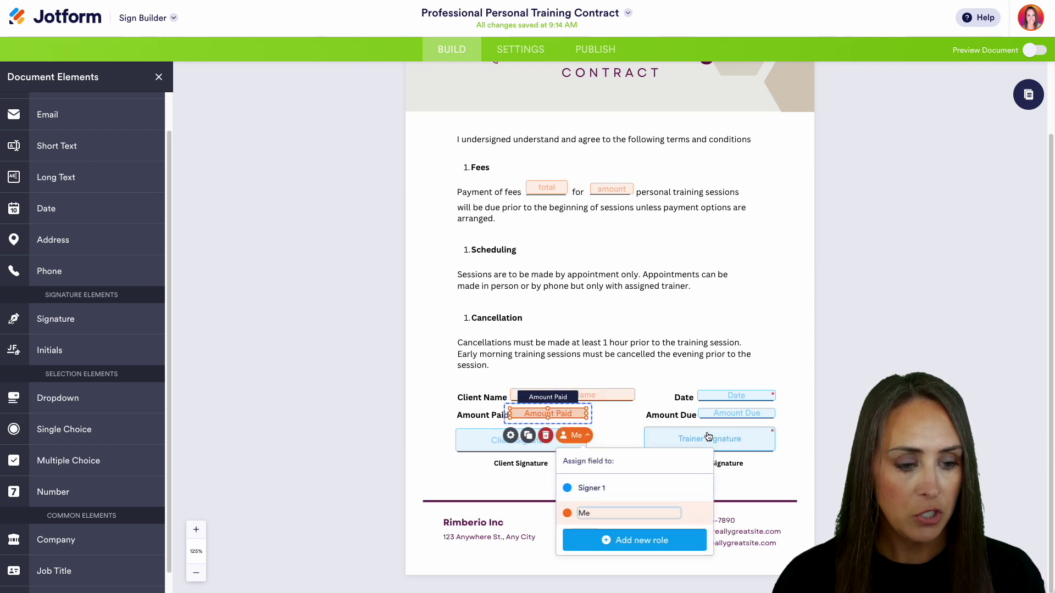
left_click(736, 413)
left_click(770, 512)
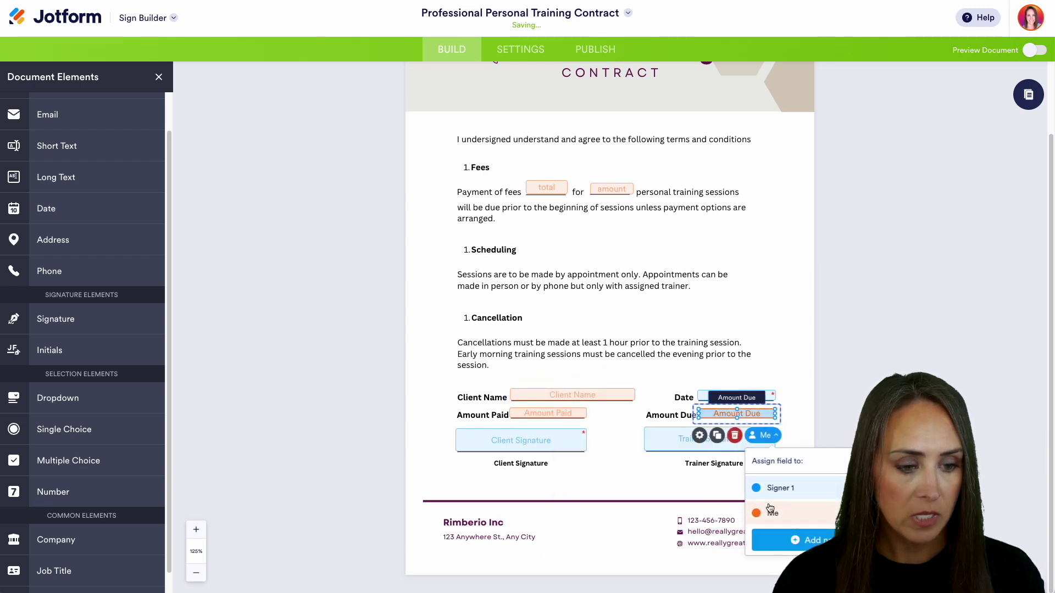
left_click(681, 447)
left_click(745, 547)
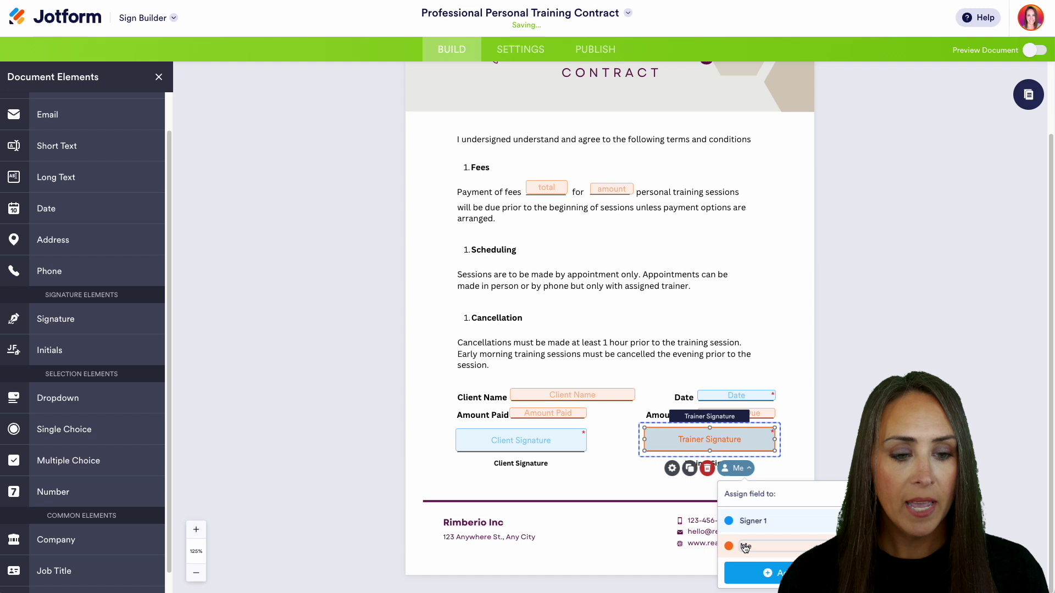
left_click(773, 351)
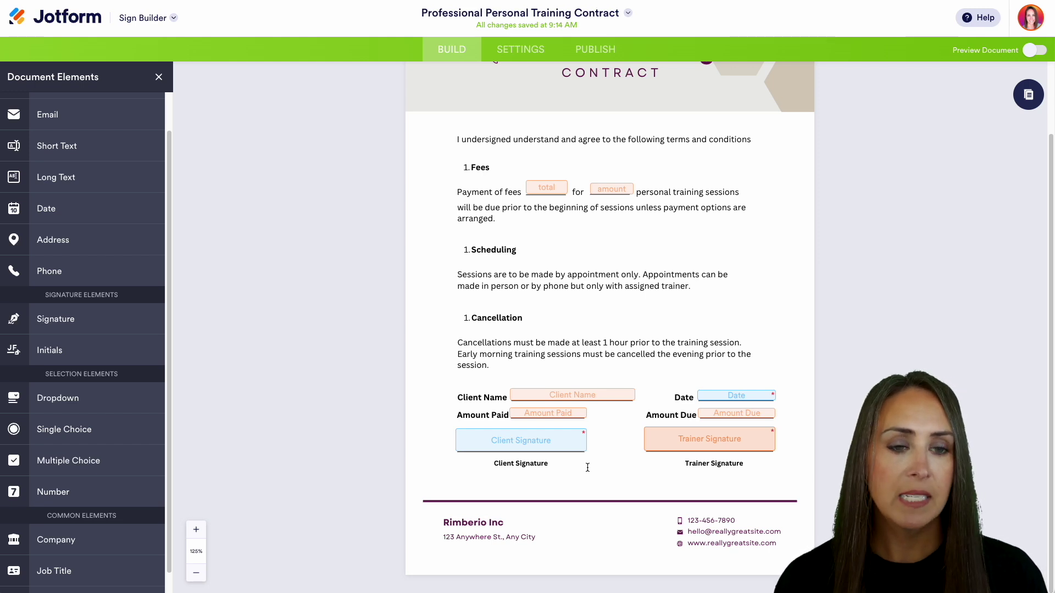
- On the Publish page, turn on signing order and move Me ahead of Signer 1
left_click(603, 49)
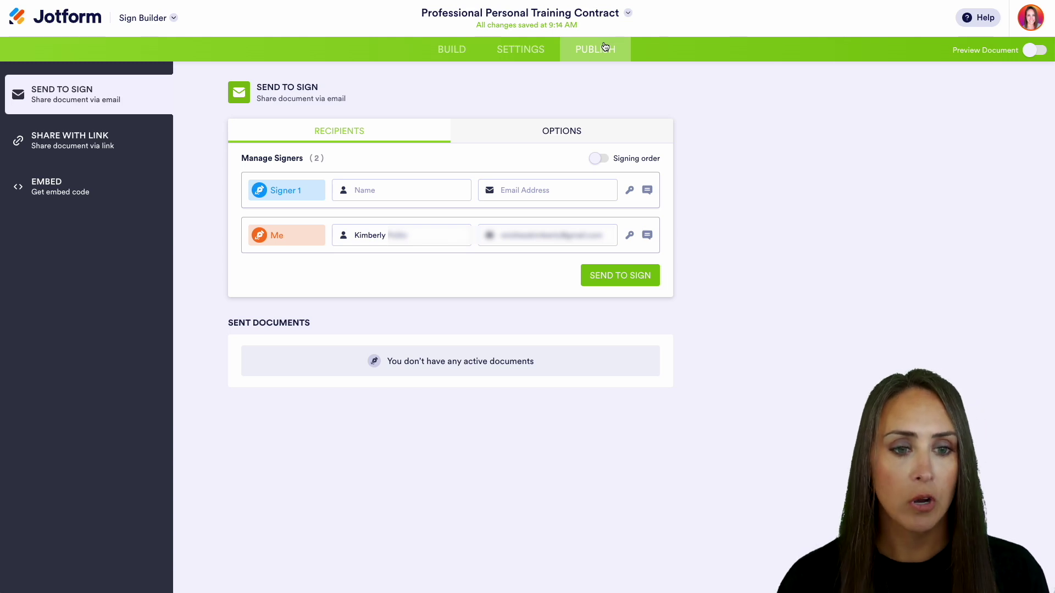
left_click(598, 159)
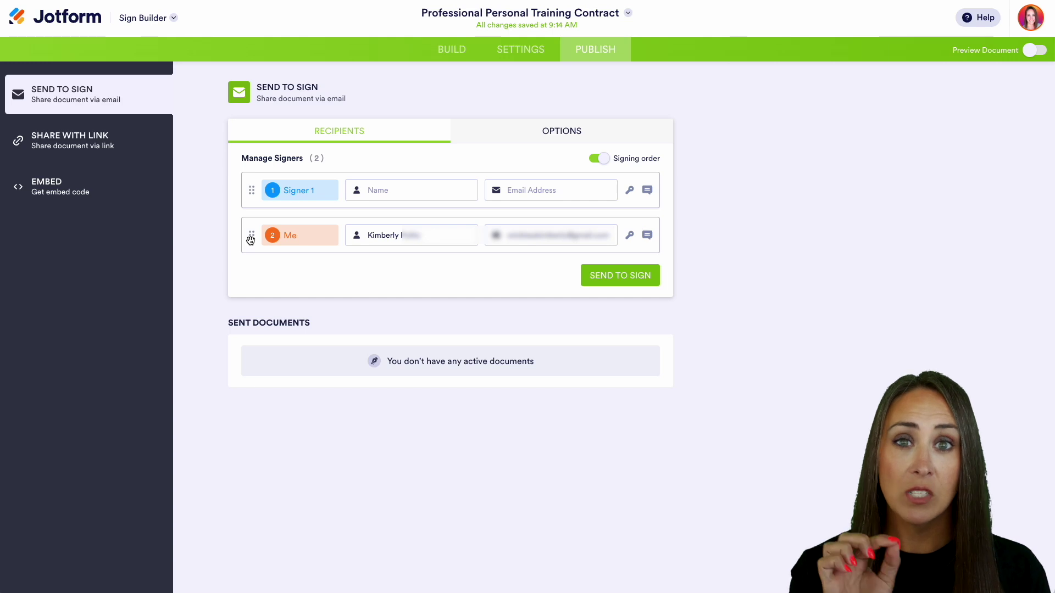
left_click_drag(251, 239, 250, 208)
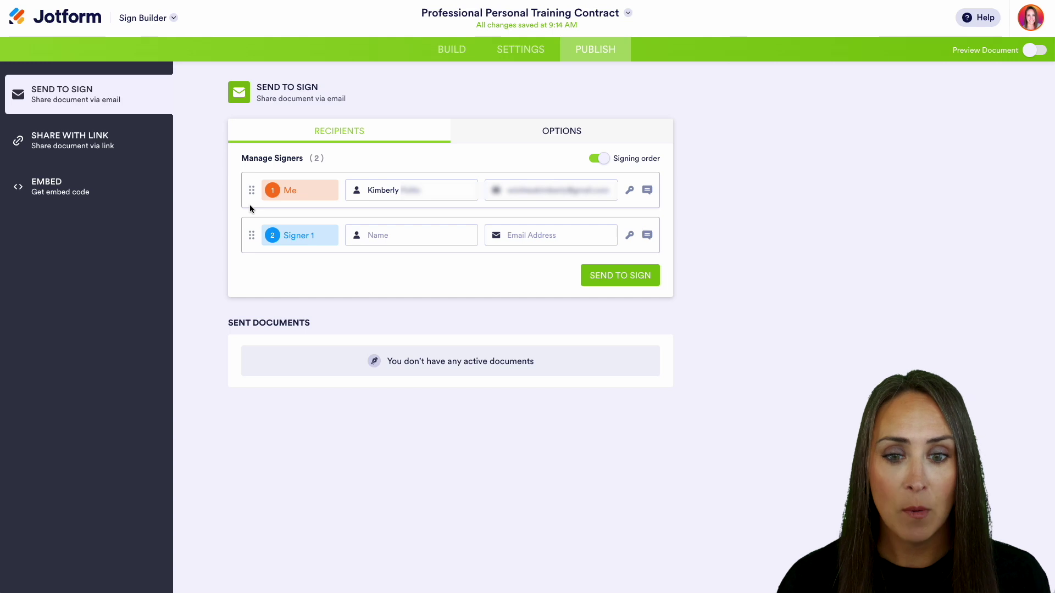
- Select the second signer's name and e-mail fields on the Send to Sign page
left_click(406, 235)
left_click(522, 236)
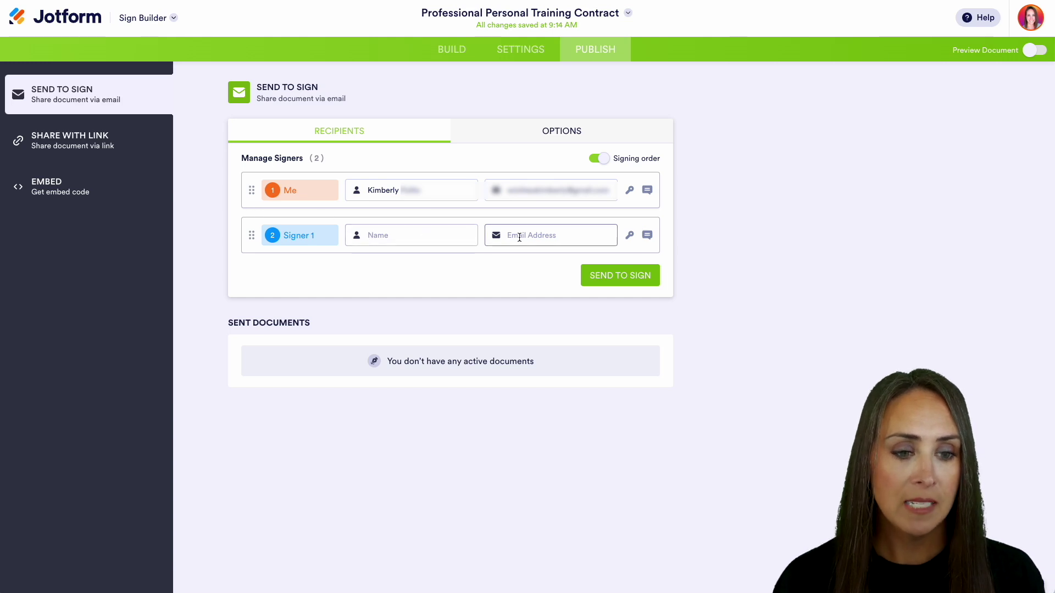
left_click(637, 283)
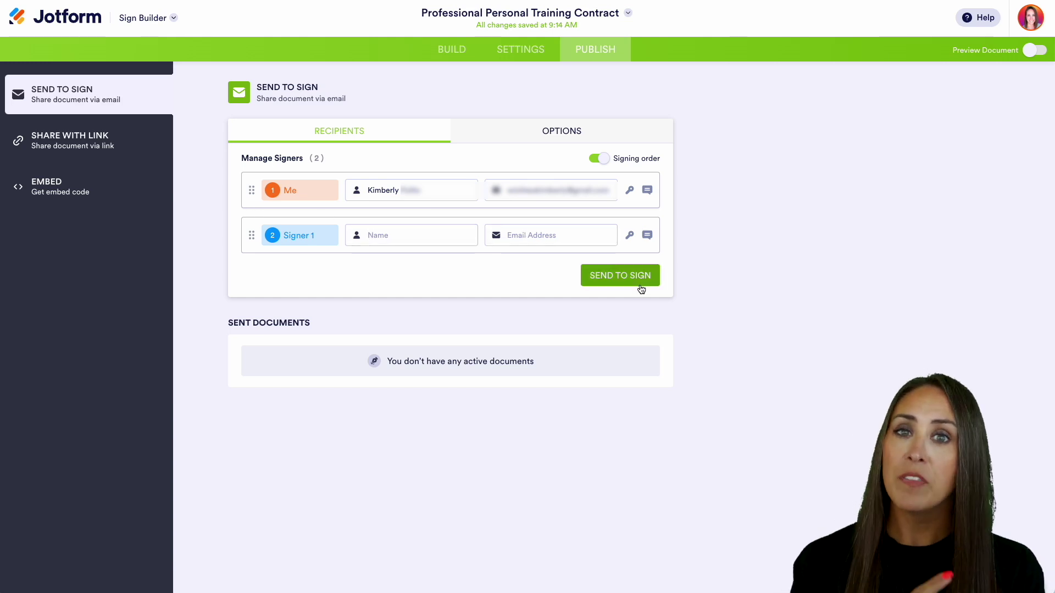